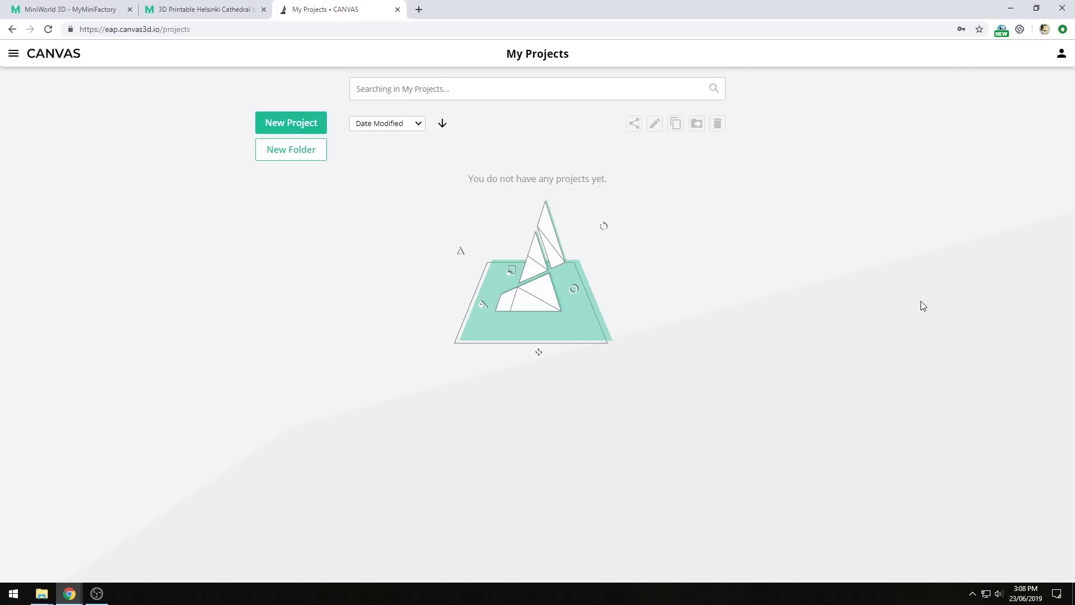
Look through the Helsinki Cathedral model page and the MiniWorld 3D page on MyMiniFactory.
click(224, 8)
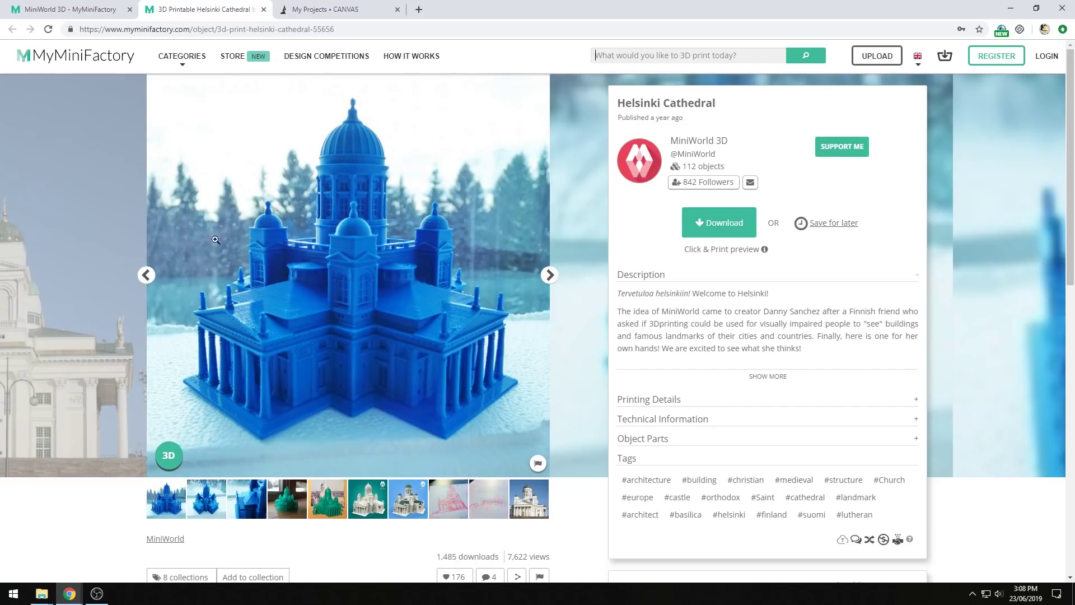
click(76, 8)
scroll(966, 190, down, 3)
scroll(959, 188, down, 4)
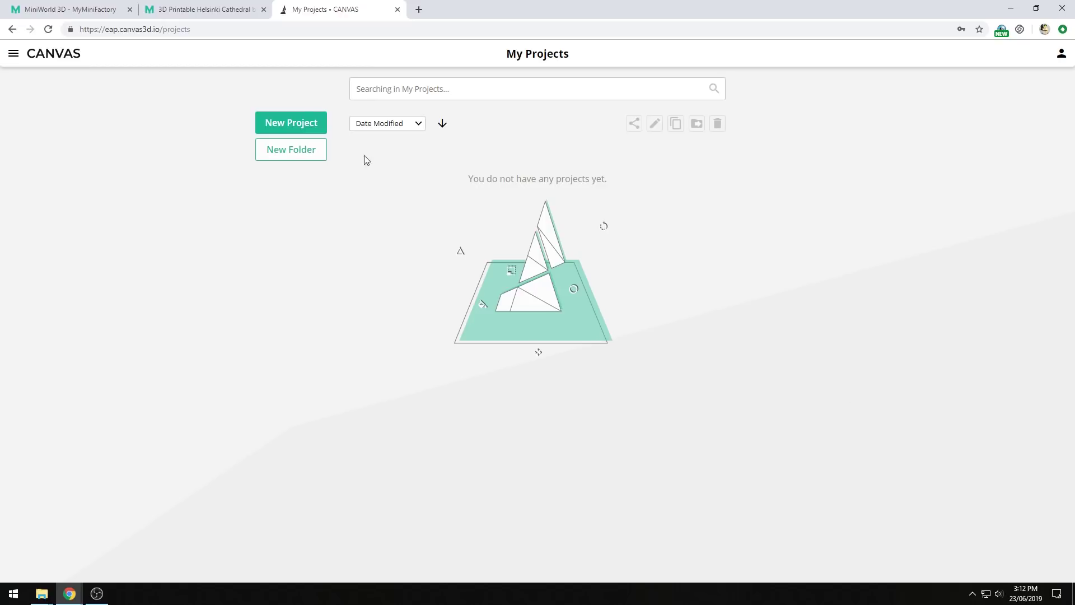
Create a new CANVAS project and add the MiniWorld Helsinki Cathedral model file to it.
click(289, 127)
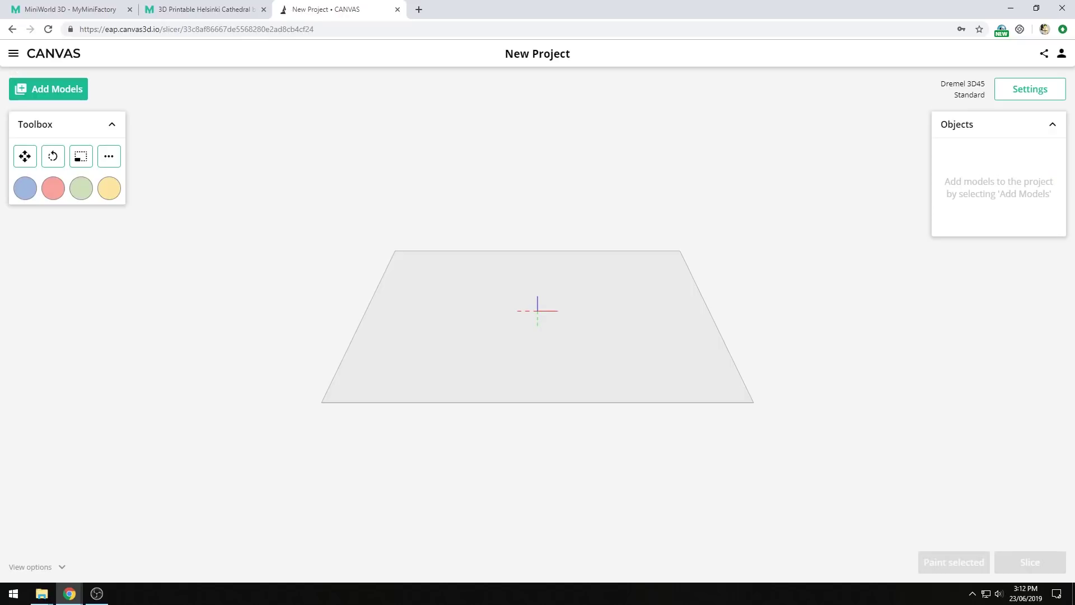
drag(1074, 289, 405, 288)
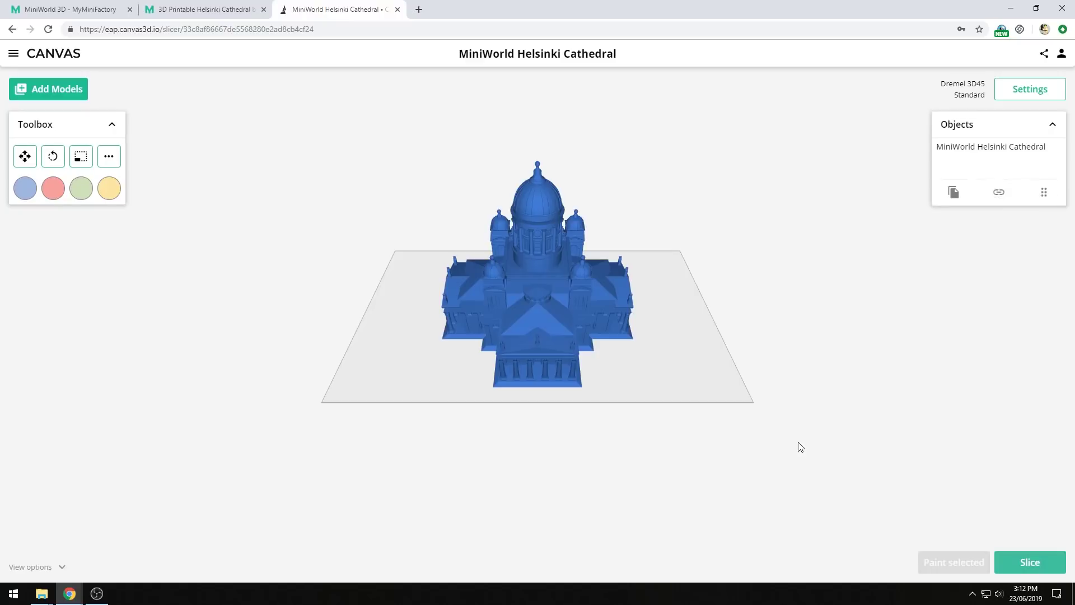
Select the Helsinki Cathedral model on the build plate and open it for painting.
drag(816, 406, 758, 399)
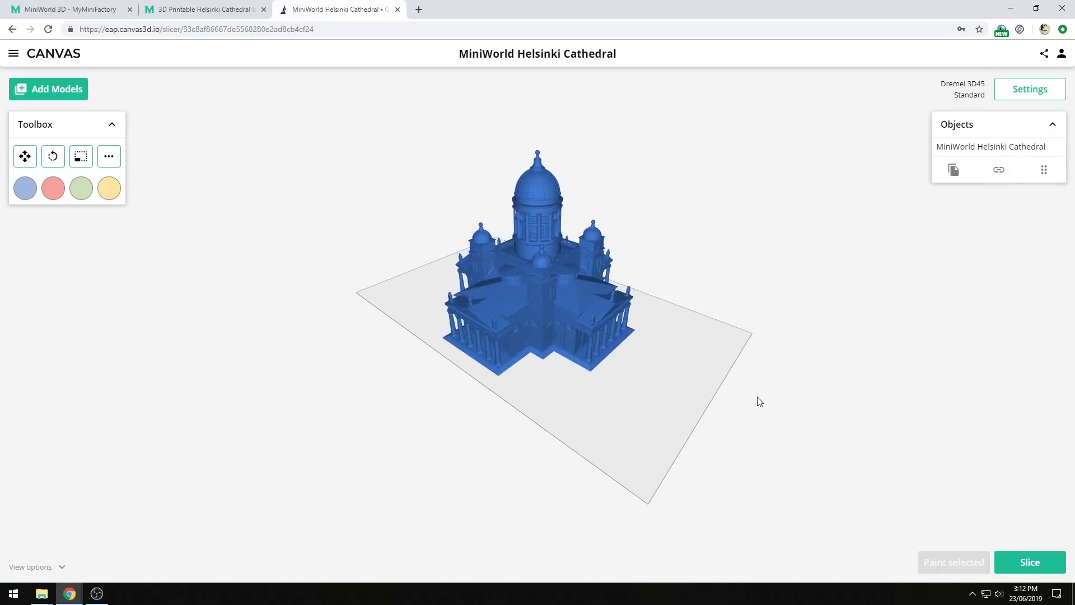
scroll(758, 401, up, 3)
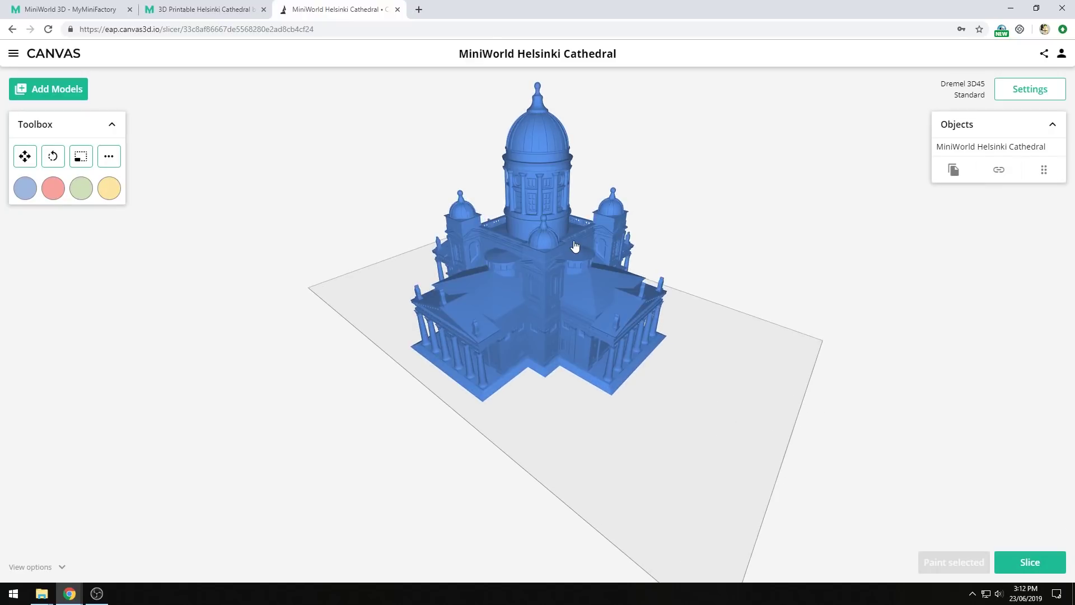
click(537, 249)
click(952, 563)
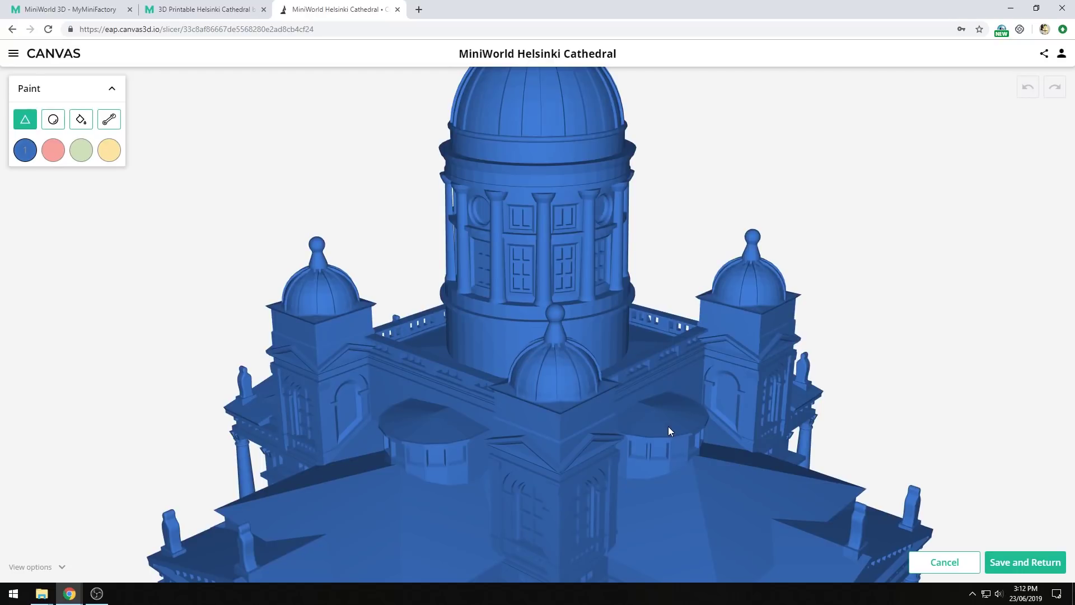
Set paint colour 1 to White and check the Helsinki Cathedral reference page on MyMiniFactory.
scroll(668, 426, down, 10)
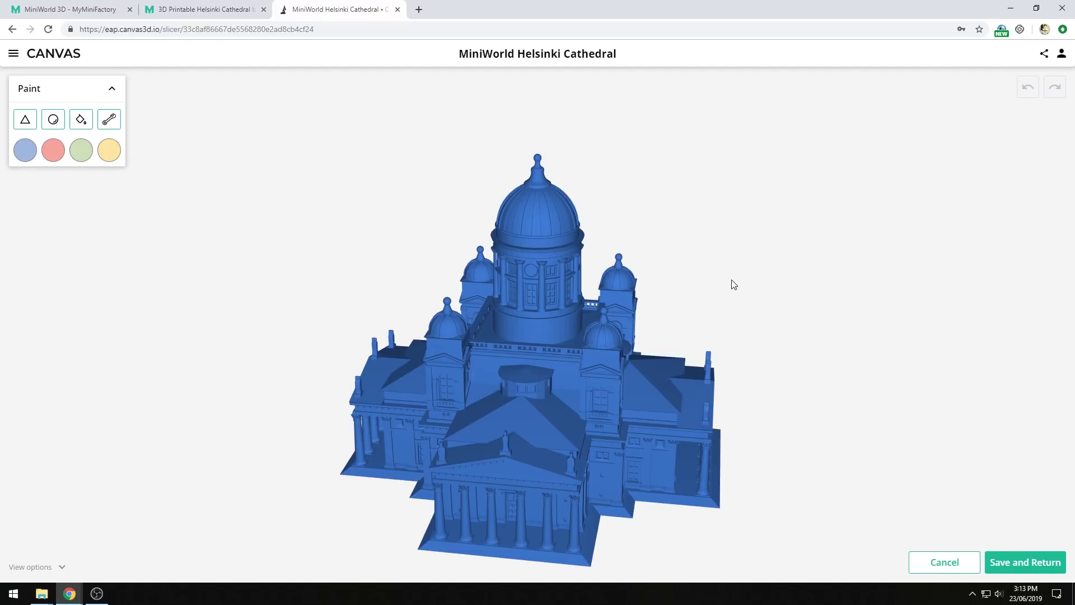
click(25, 150)
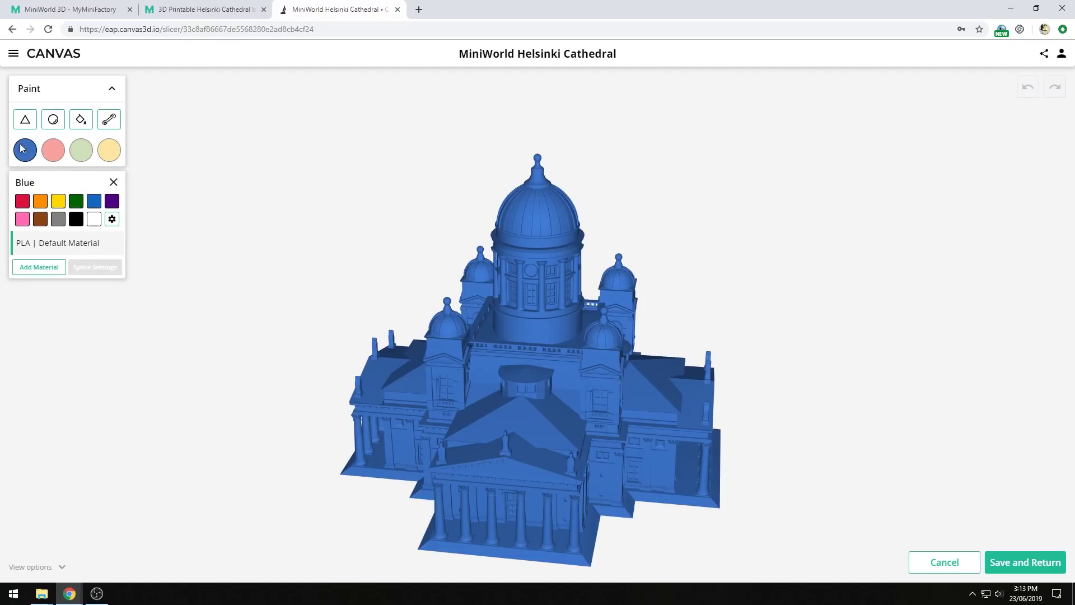
click(94, 219)
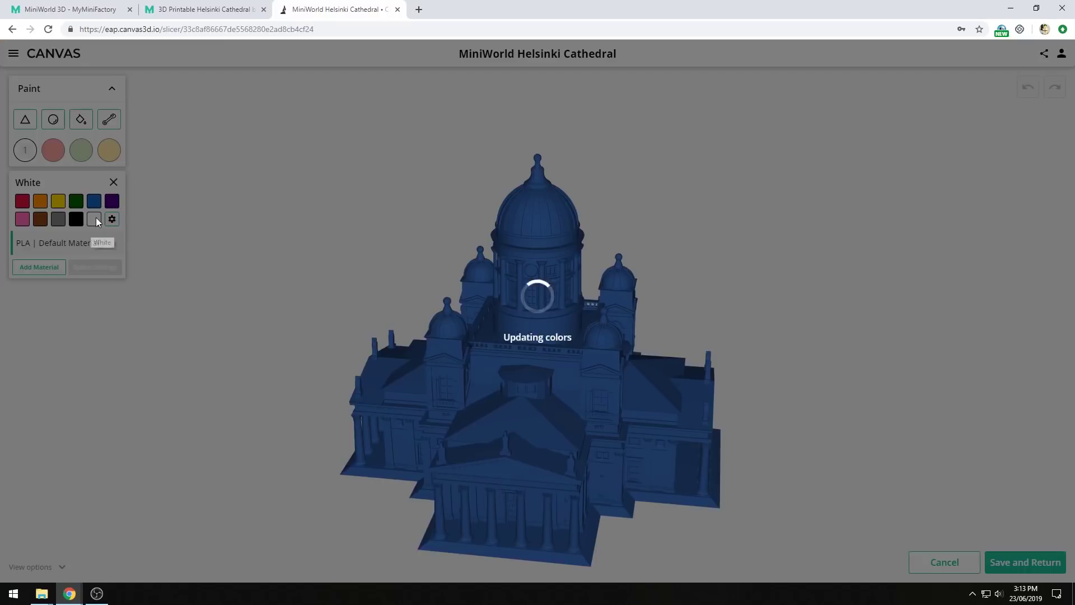
click(211, 7)
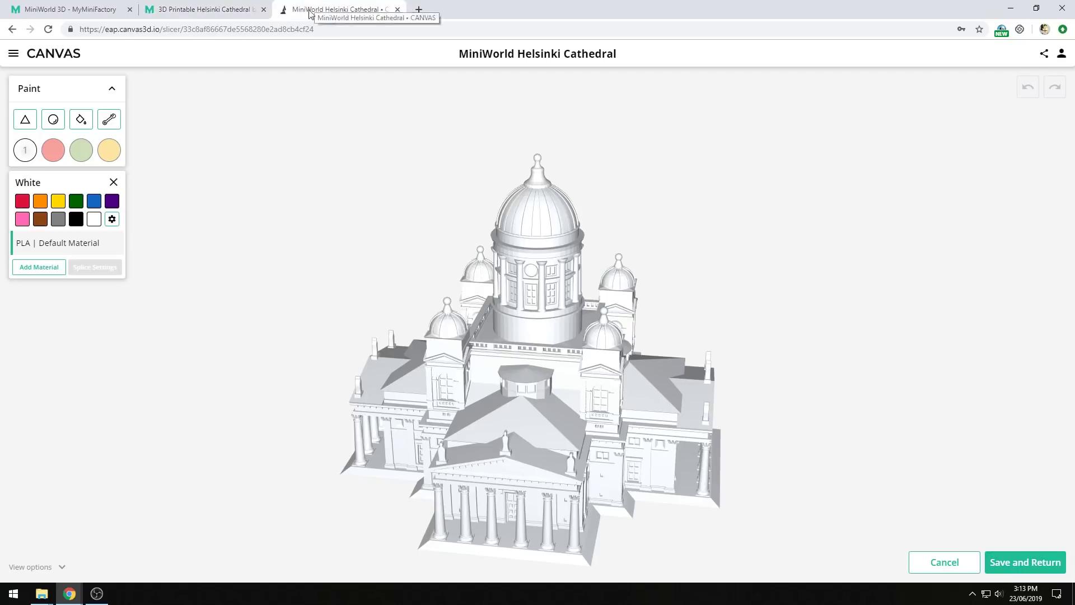
click(313, 9)
Set paint colours 2, 3 and 4 to dark green, brown and yellow.
click(59, 155)
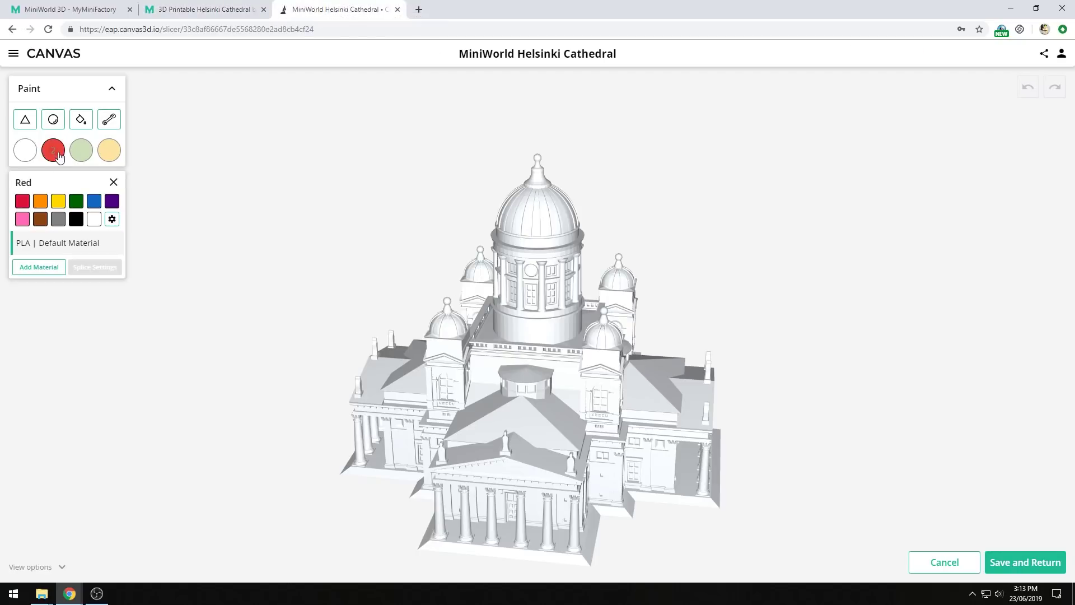
click(75, 202)
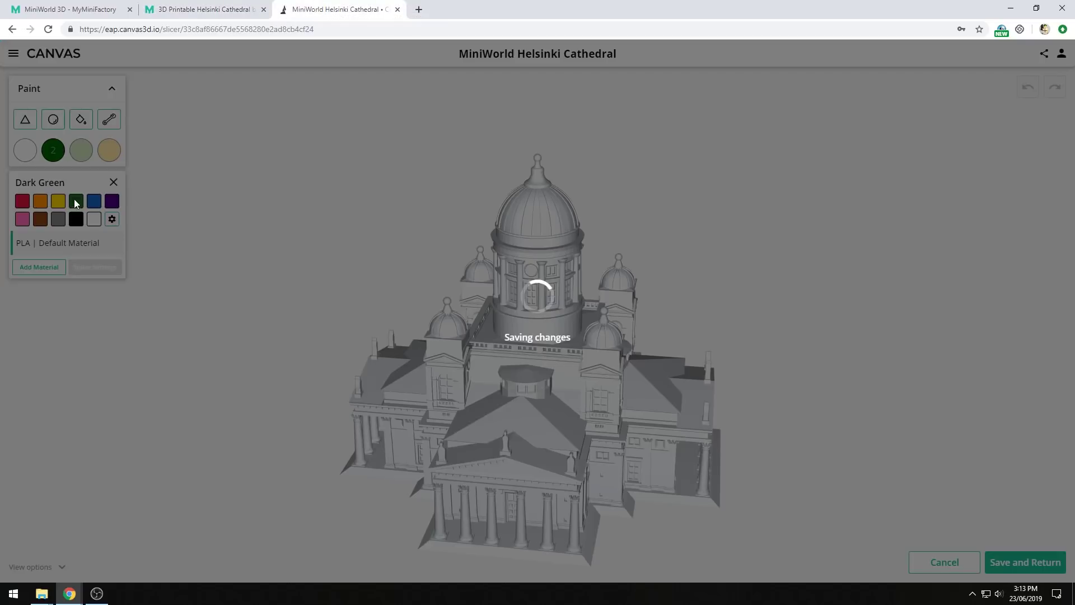
click(81, 150)
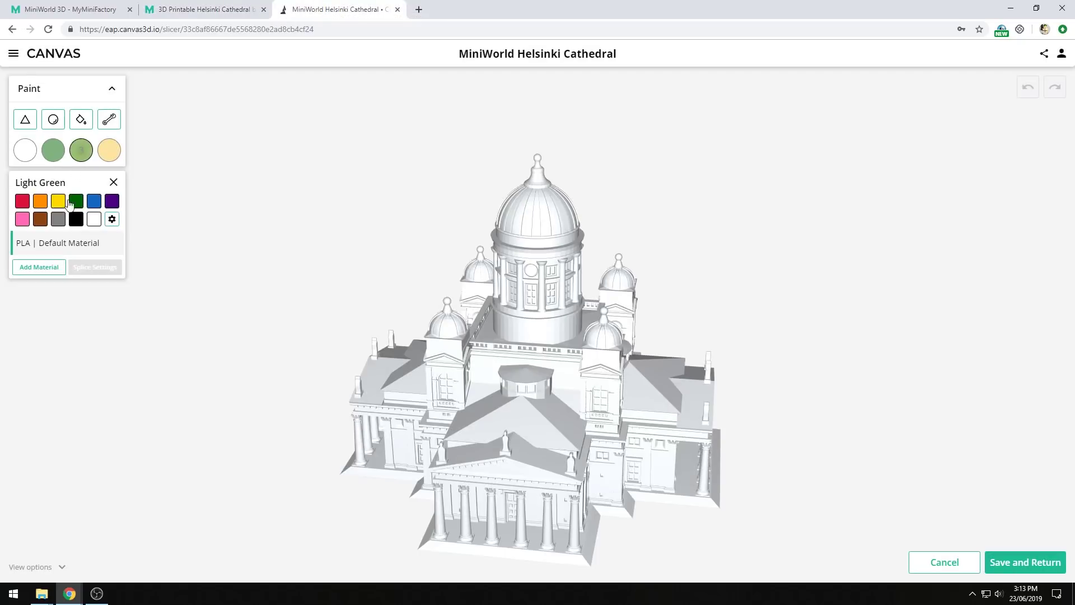
click(40, 219)
click(109, 150)
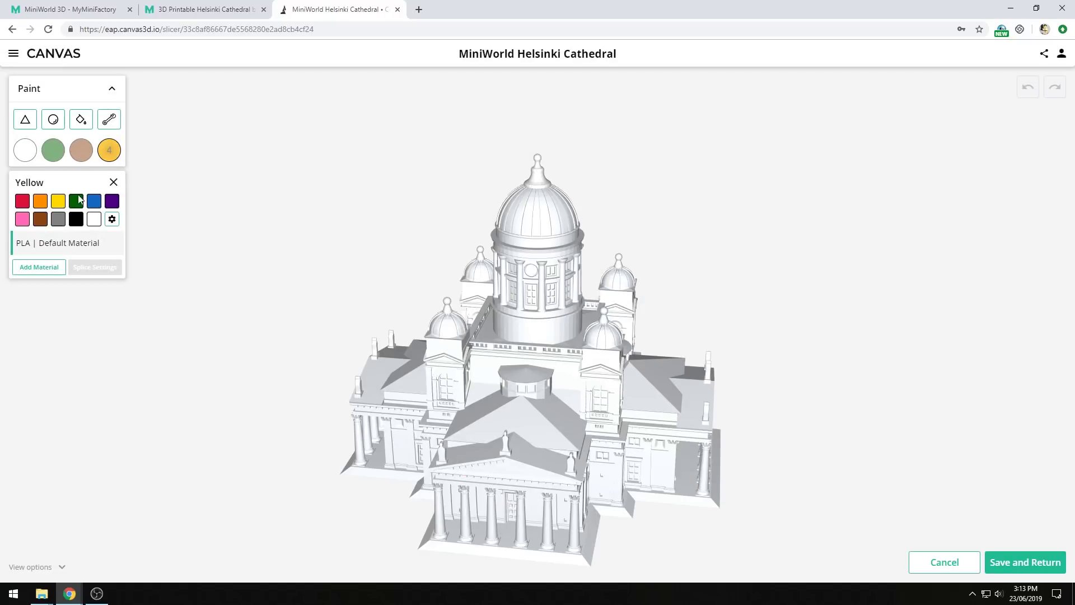
click(58, 201)
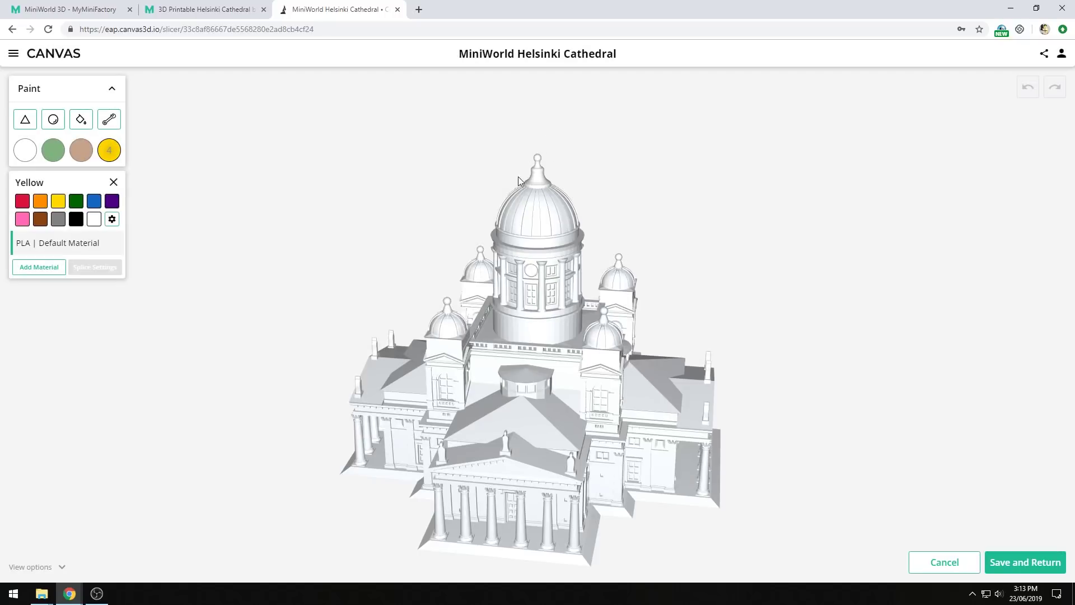
Paint the upper part of the cathedral's main dome dark green all around with the sphere brush at size 5.0.
drag(234, 342, 276, 363)
scroll(243, 266, up, 5)
scroll(244, 284, up, 5)
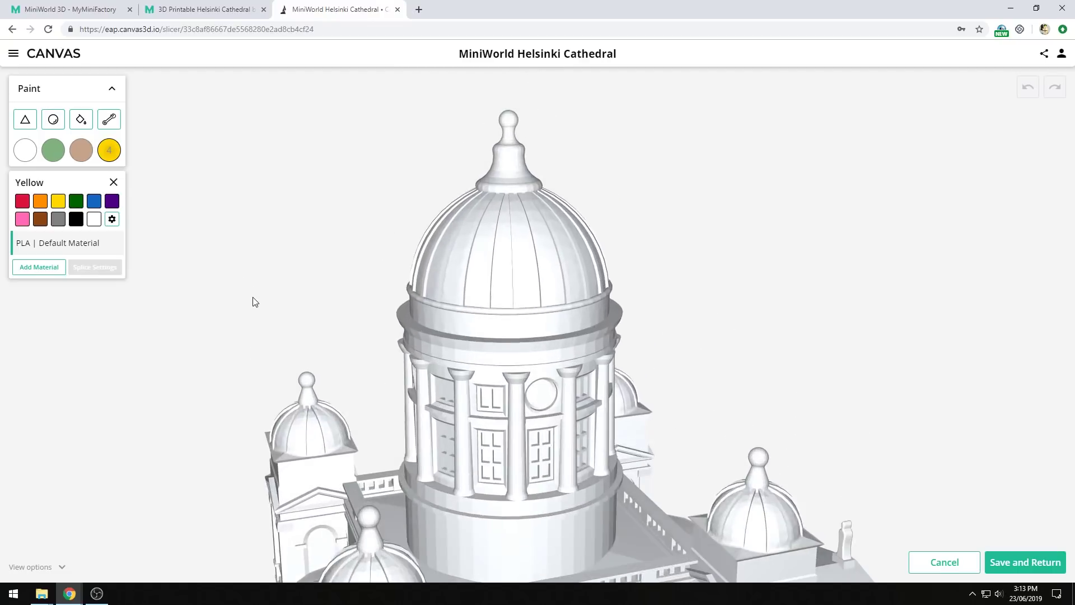
click(53, 119)
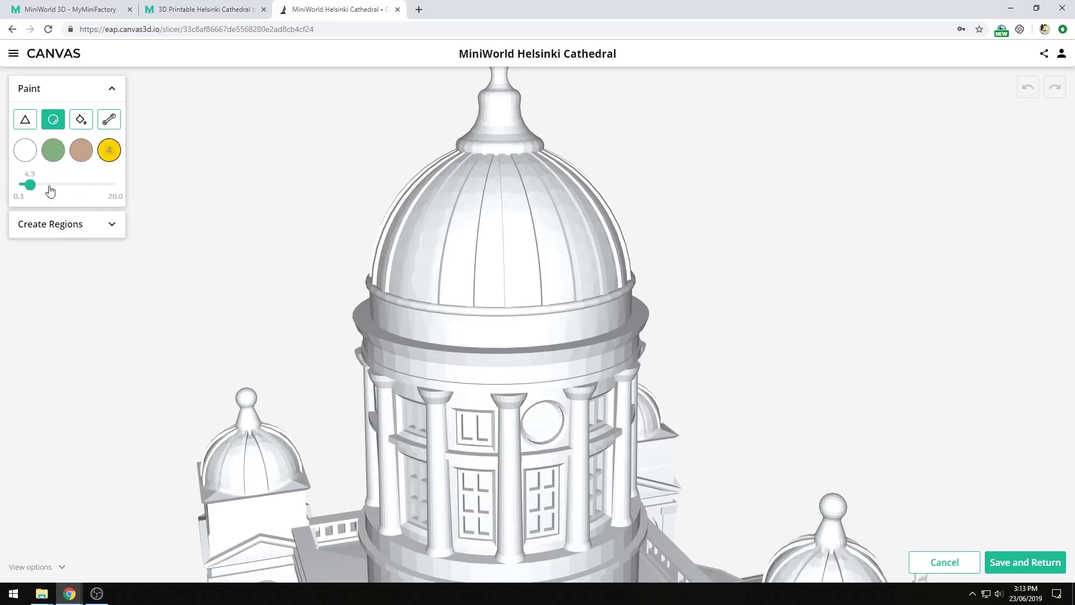
drag(28, 185, 43, 184)
click(53, 150)
drag(435, 213, 565, 219)
mouse_move(754, 228)
mouse_down()
mouse_move(664, 245)
mouse_move(472, 240)
mouse_move(439, 226)
mouse_move(591, 221)
mouse_up()
mouse_move(769, 193)
mouse_down()
mouse_move(566, 238)
mouse_move(587, 250)
mouse_move(615, 241)
mouse_up()
mouse_move(877, 168)
mouse_down()
mouse_move(855, 161)
mouse_move(756, 186)
mouse_move(674, 264)
mouse_move(521, 273)
mouse_move(824, 194)
mouse_move(661, 210)
mouse_up()
drag(524, 255, 484, 310)
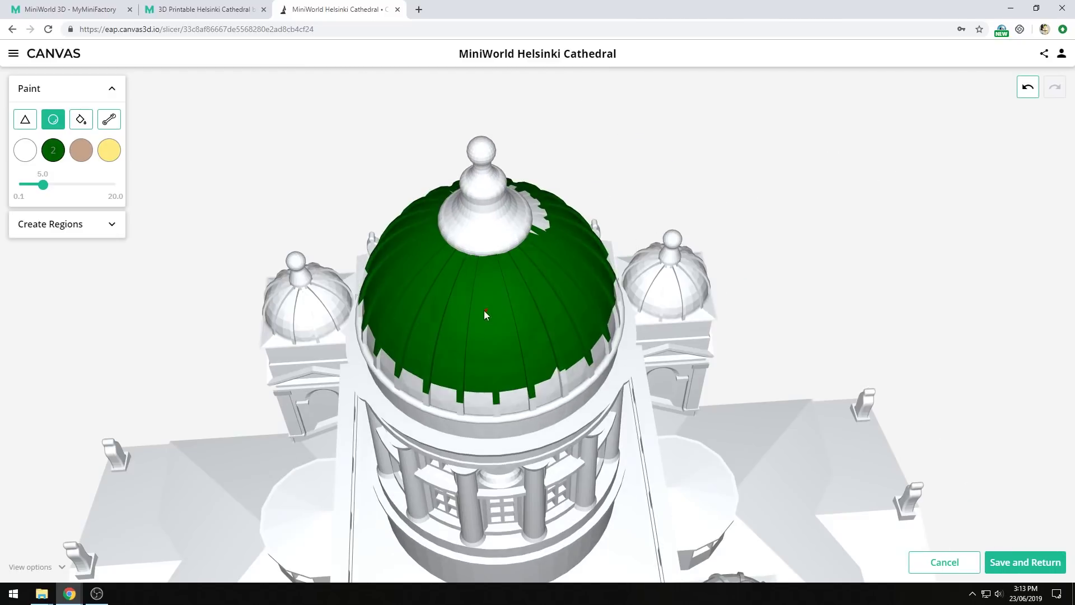
mouse_move(762, 212)
mouse_down()
mouse_move(593, 250)
mouse_move(532, 224)
mouse_up()
mouse_move(795, 274)
mouse_down()
mouse_move(654, 269)
mouse_move(574, 252)
mouse_up()
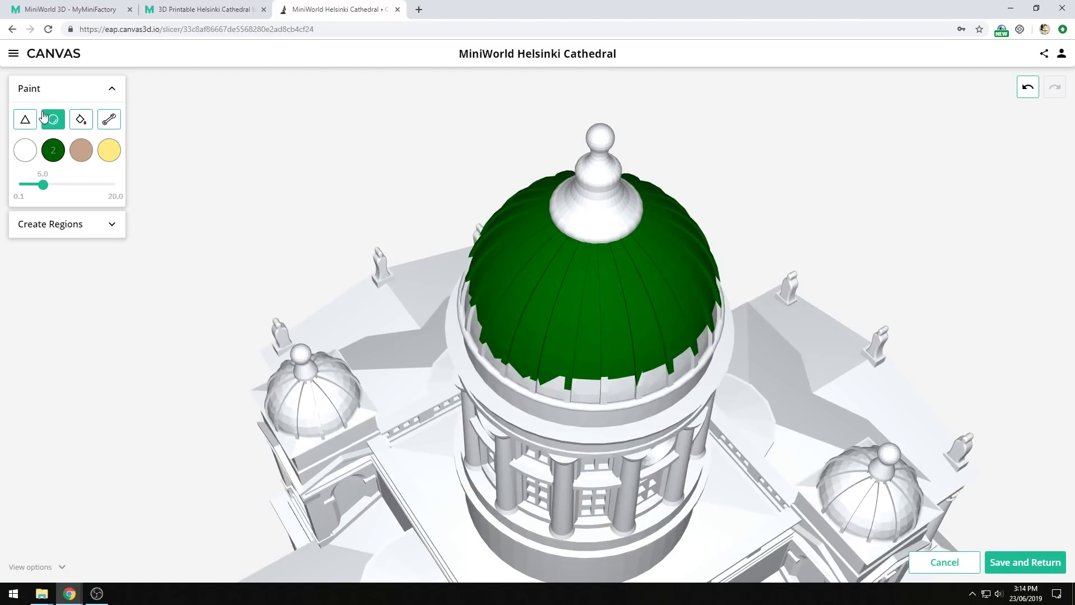
Fill the finial on top of the main dome with yellow.
click(81, 119)
click(109, 150)
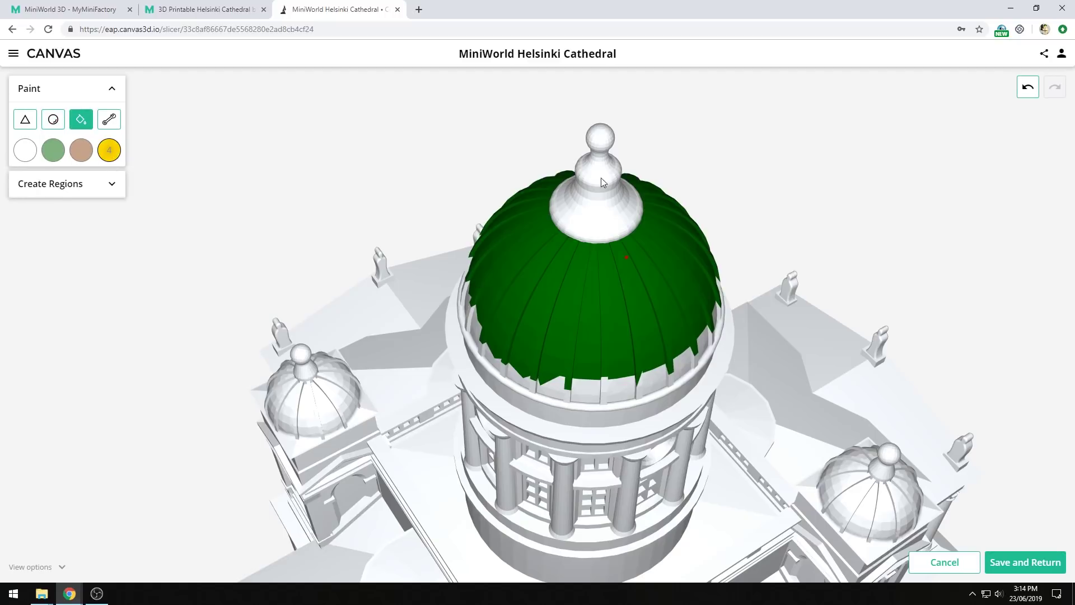
click(600, 139)
Brush the remaining white band along the lower edge of the main dome dark green.
drag(772, 217, 814, 250)
scroll(790, 255, up, 3)
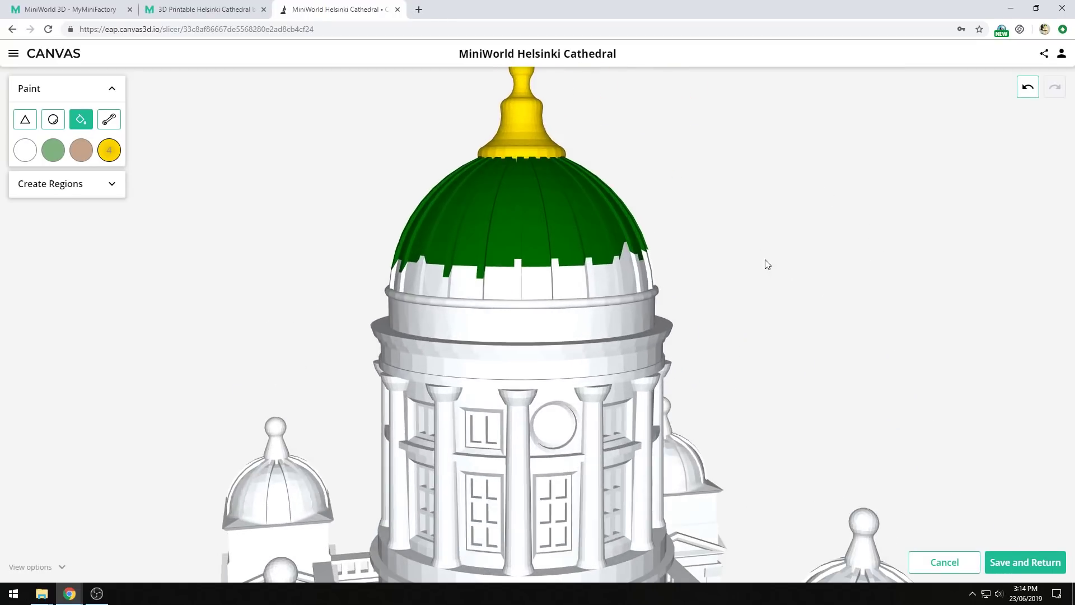
click(52, 119)
click(54, 155)
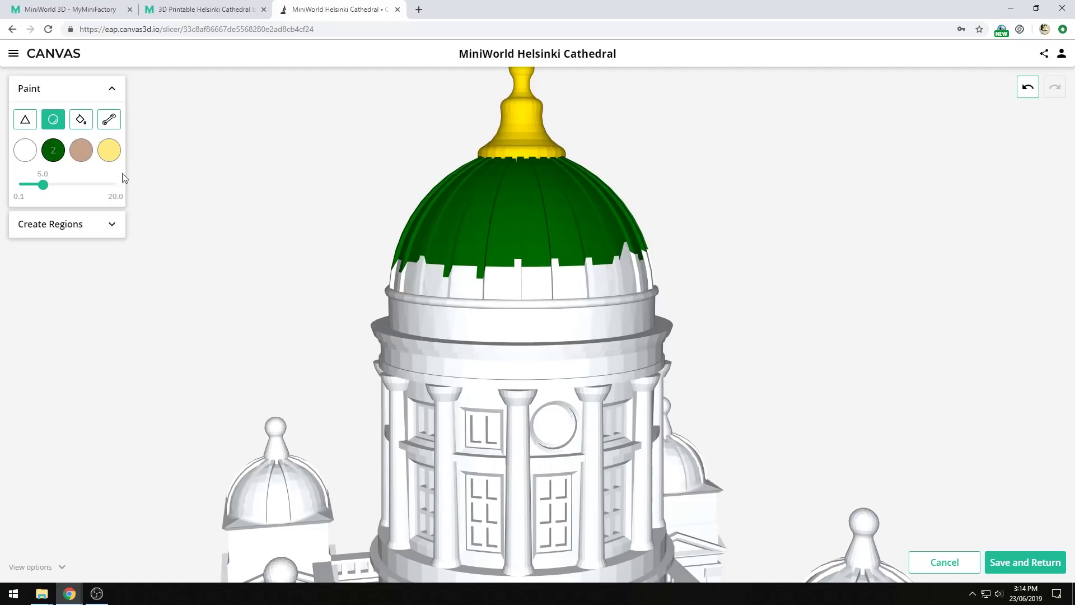
mouse_move(398, 264)
mouse_down()
mouse_move(468, 238)
mouse_move(622, 248)
mouse_up()
drag(784, 250, 516, 250)
Paint the finials on the small corner domes yellow with the sphere brush.
scroll(358, 250, down, 4)
right_drag(280, 403, 357, 179)
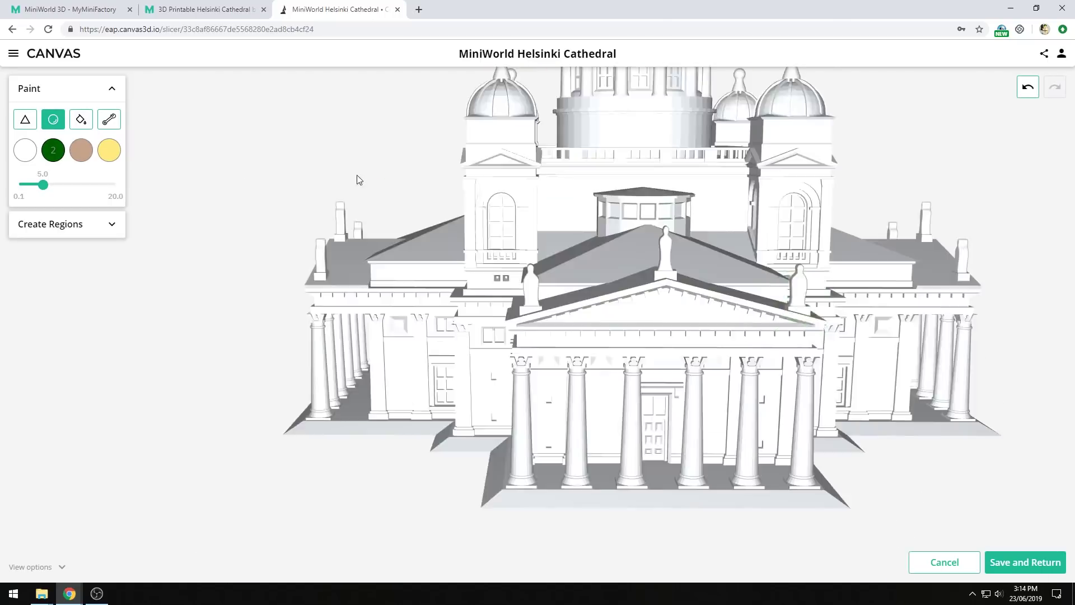
drag(357, 176, 280, 269)
click(109, 150)
drag(764, 220, 760, 238)
scroll(760, 238, down, 3)
drag(936, 128, 812, 112)
drag(811, 427, 809, 442)
Reduce the brush size to 3.1 and paint the first small corner dome dark green.
click(53, 150)
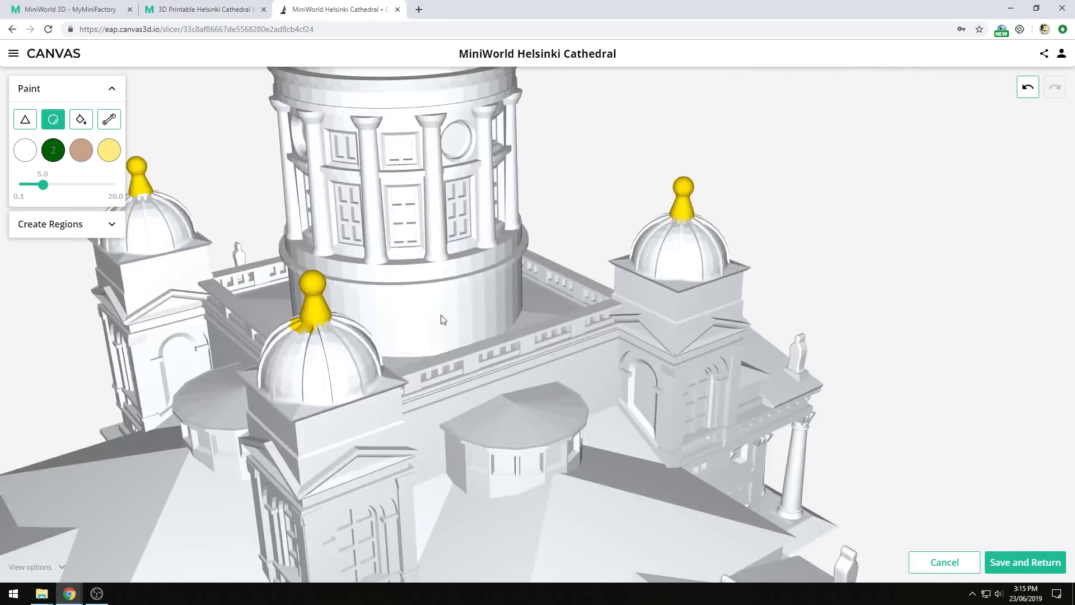
scroll(440, 316, up, 4)
drag(43, 185, 34, 185)
drag(715, 344, 639, 341)
mouse_move(392, 241)
mouse_down()
mouse_move(154, 238)
mouse_move(616, 246)
mouse_up()
drag(756, 280, 845, 288)
drag(929, 257, 504, 280)
drag(235, 336, 293, 344)
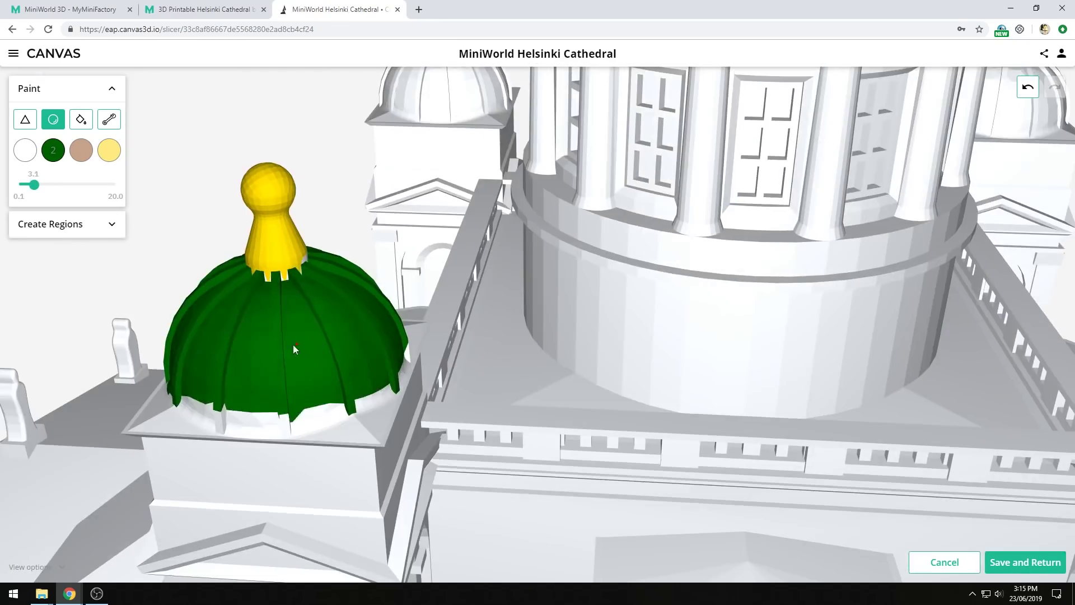
Paint the remaining small corner domes dark green, and undo the stroke that spills onto the tower wall.
scroll(293, 344, down, 5)
drag(448, 389, 343, 391)
scroll(504, 353, up, 5)
drag(403, 336, 493, 358)
scroll(439, 347, down, 5)
drag(392, 364, 250, 367)
scroll(607, 387, up, 5)
mouse_move(588, 404)
mouse_down()
mouse_move(710, 418)
mouse_move(355, 177)
mouse_up()
scroll(647, 227, down, 5)
mouse_move(647, 228)
mouse_down()
mouse_move(485, 322)
mouse_move(732, 283)
mouse_move(806, 283)
mouse_move(728, 317)
mouse_move(805, 280)
mouse_move(751, 331)
mouse_up()
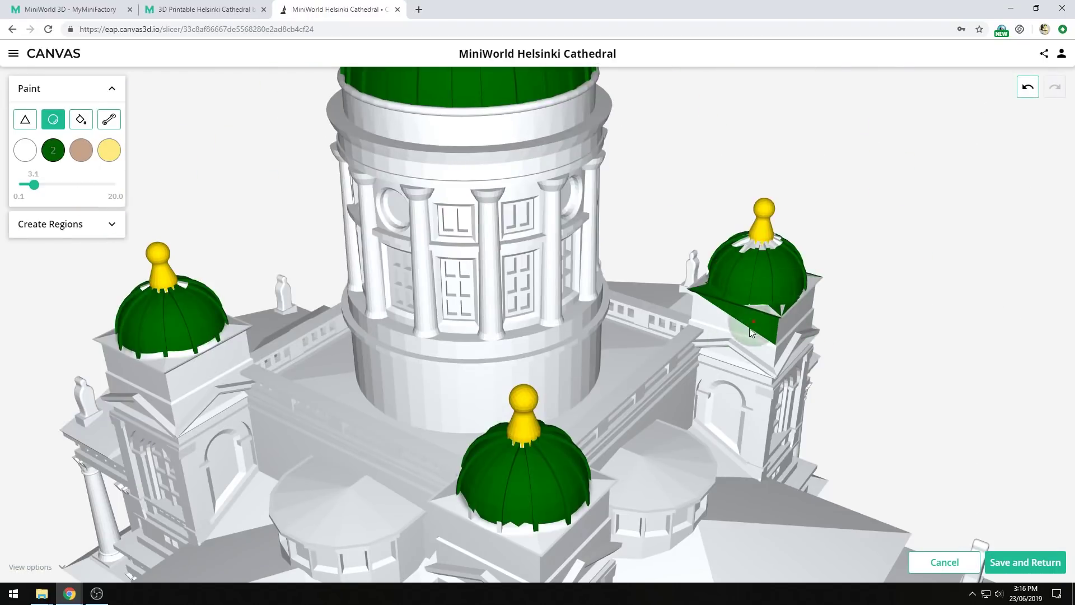
click(1030, 88)
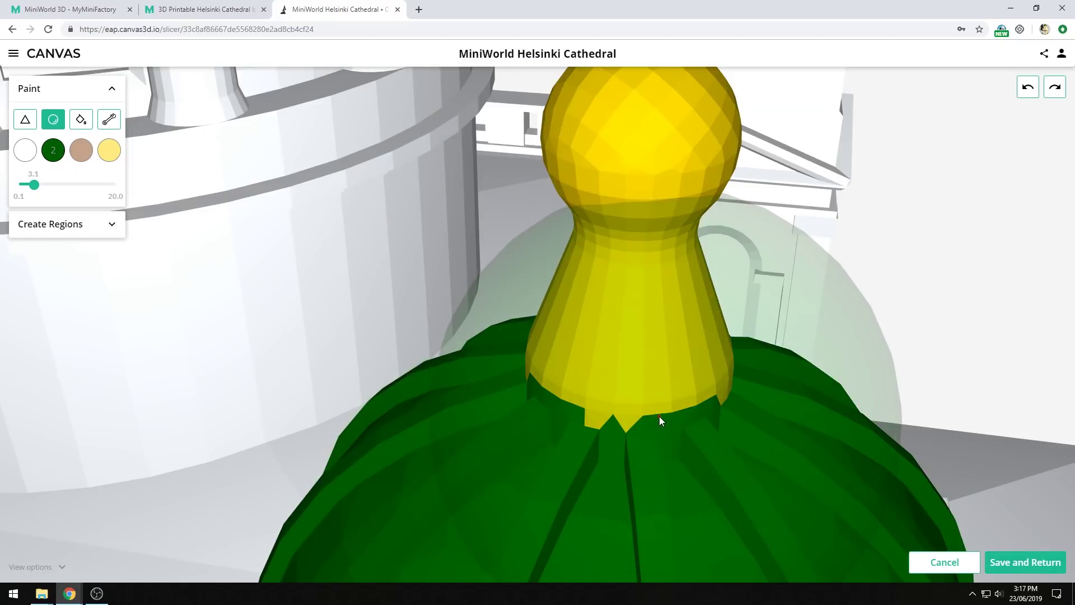
Paint a single triangle face at the base of a small dome's finial yellow.
click(25, 120)
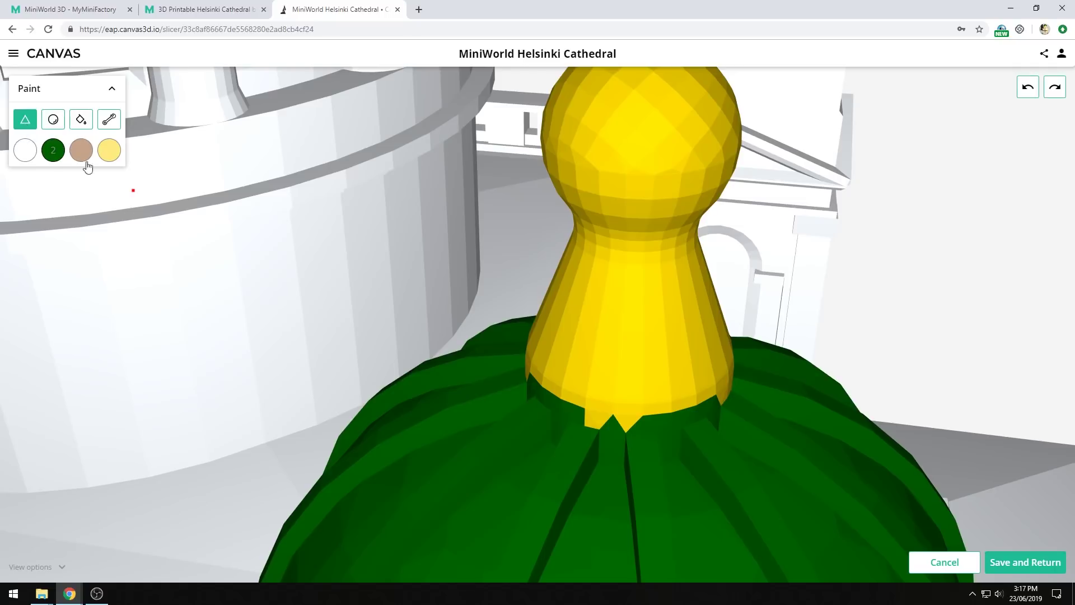
key(4)
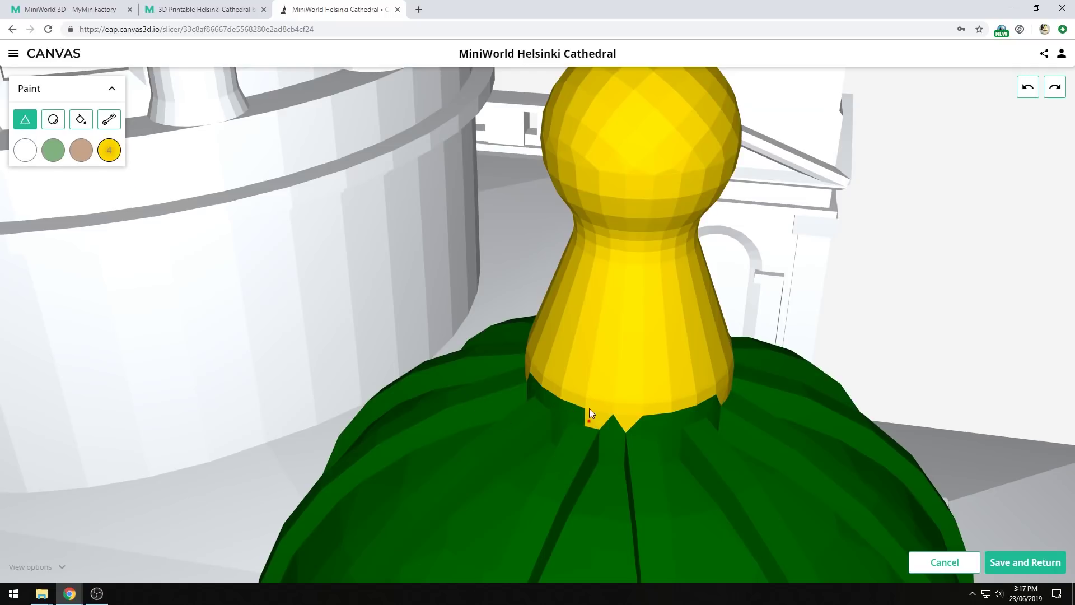
click(582, 420)
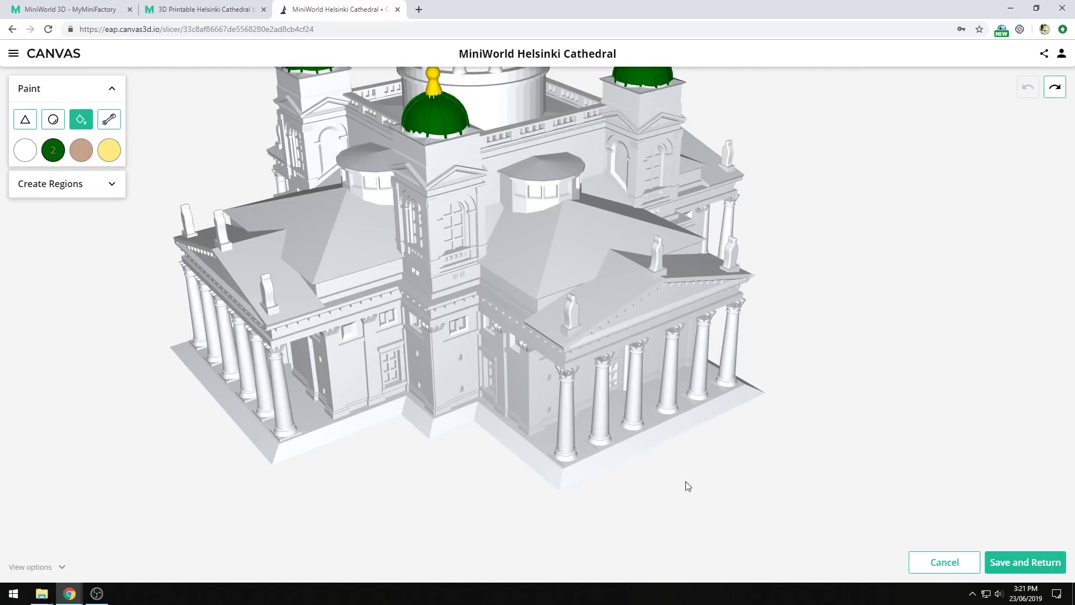
Create paint regions on the cathedral and fill the roof regions around the building with dark green.
click(90, 185)
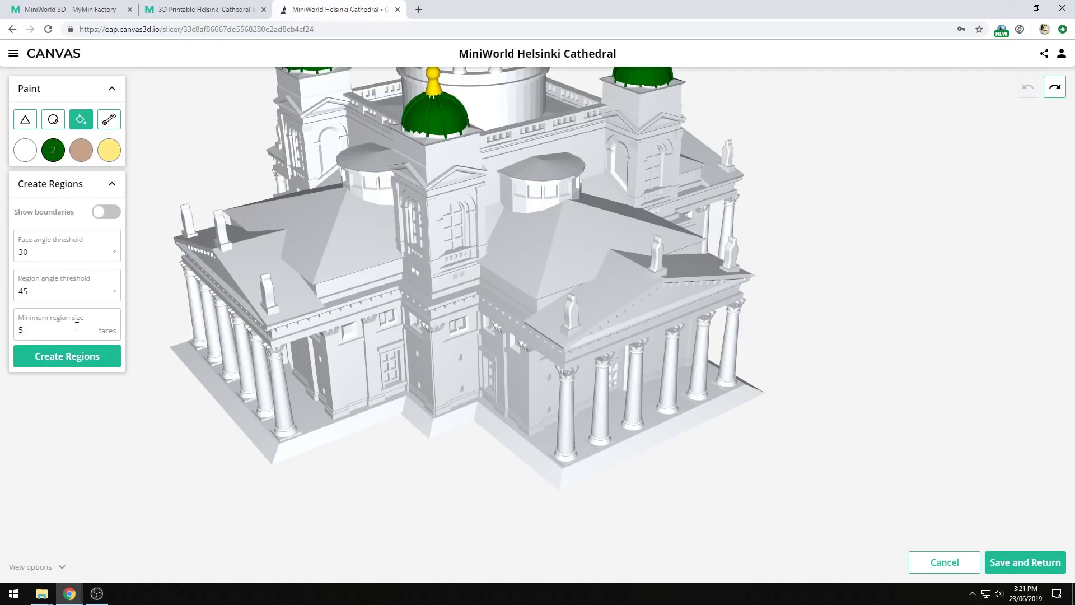
click(66, 358)
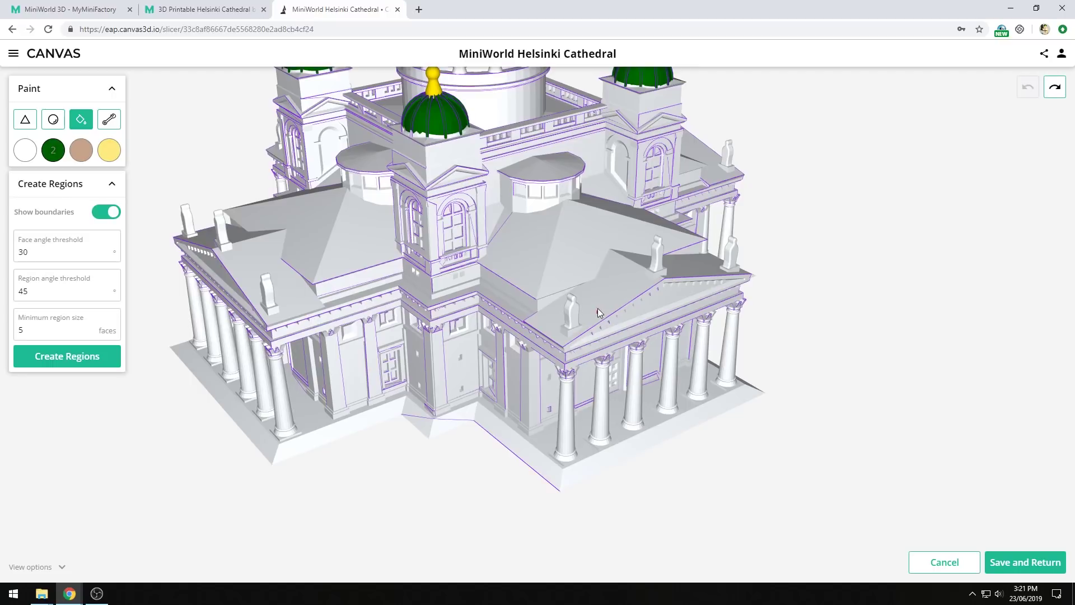
click(569, 253)
mouse_move(914, 297)
mouse_down()
mouse_move(845, 296)
mouse_move(807, 314)
mouse_move(676, 238)
mouse_up()
click(675, 238)
drag(940, 141, 770, 152)
click(571, 345)
click(448, 312)
drag(849, 339, 675, 336)
click(557, 192)
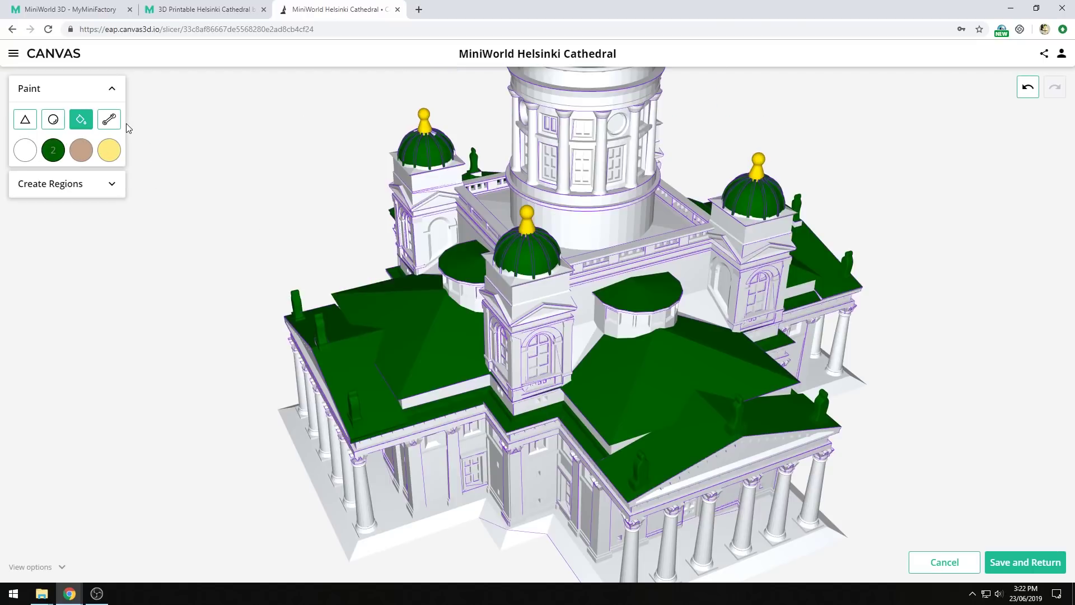
Fix the stray unpainted faces automatically with 0.1% of surface area and 0.01% of total faces, and accept the reassigned colours.
click(111, 121)
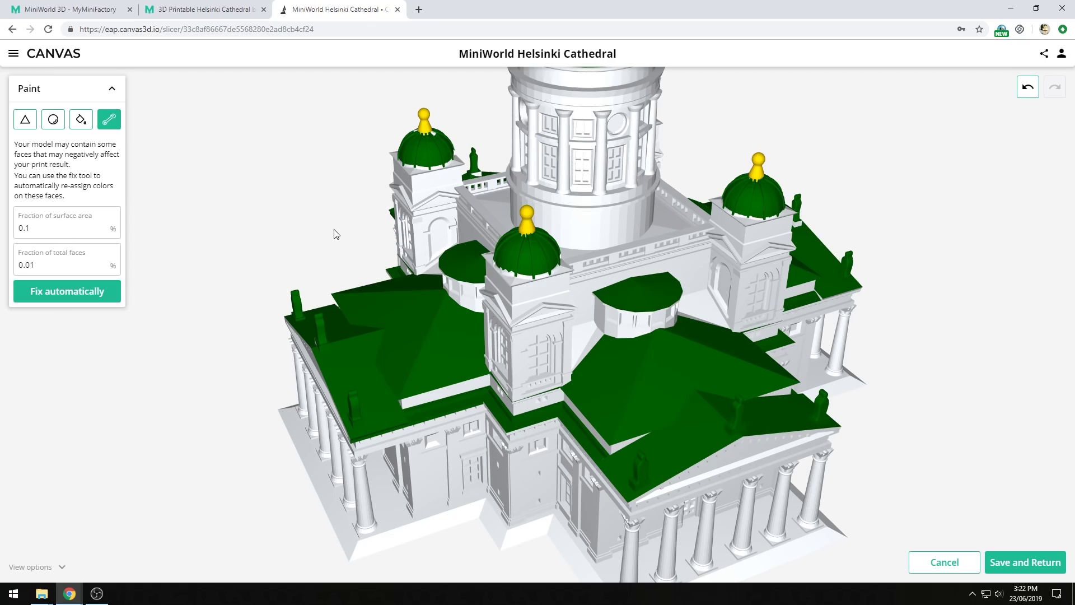
drag(320, 218, 593, 335)
scroll(593, 331, up, 10)
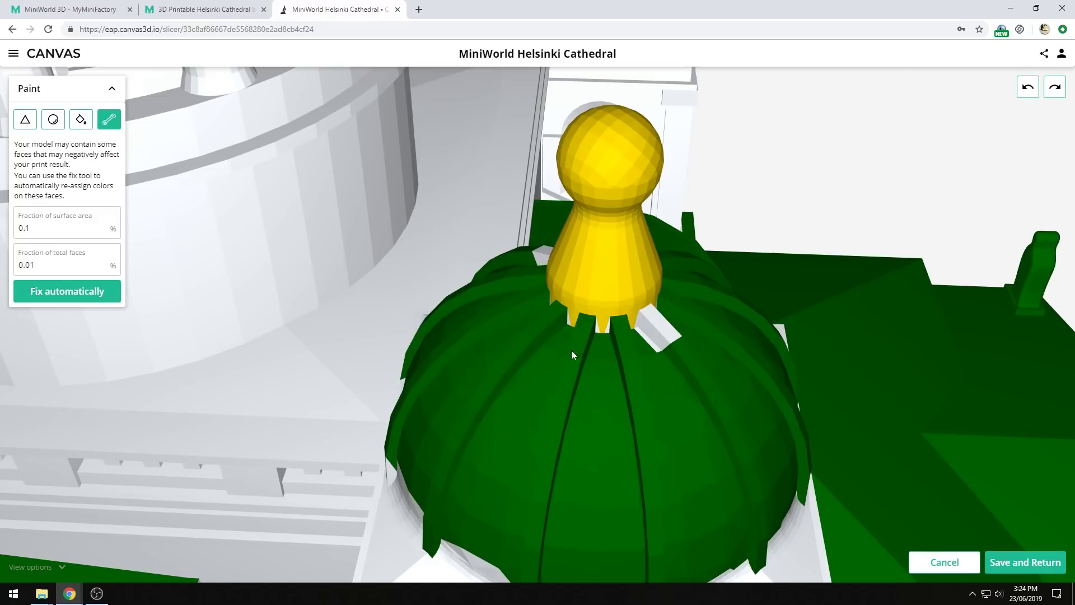
click(63, 288)
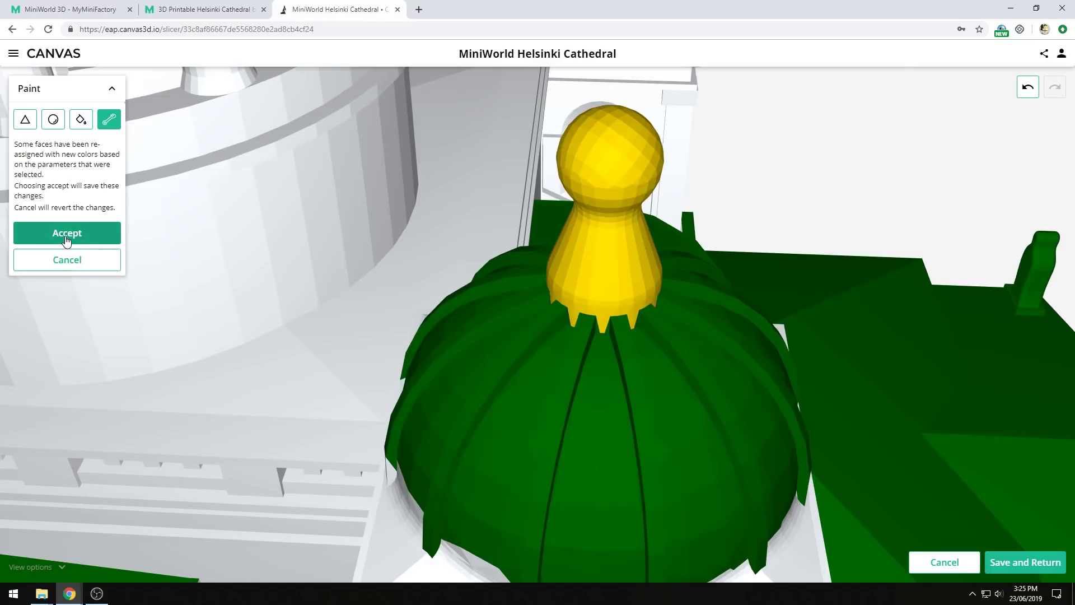
click(87, 262)
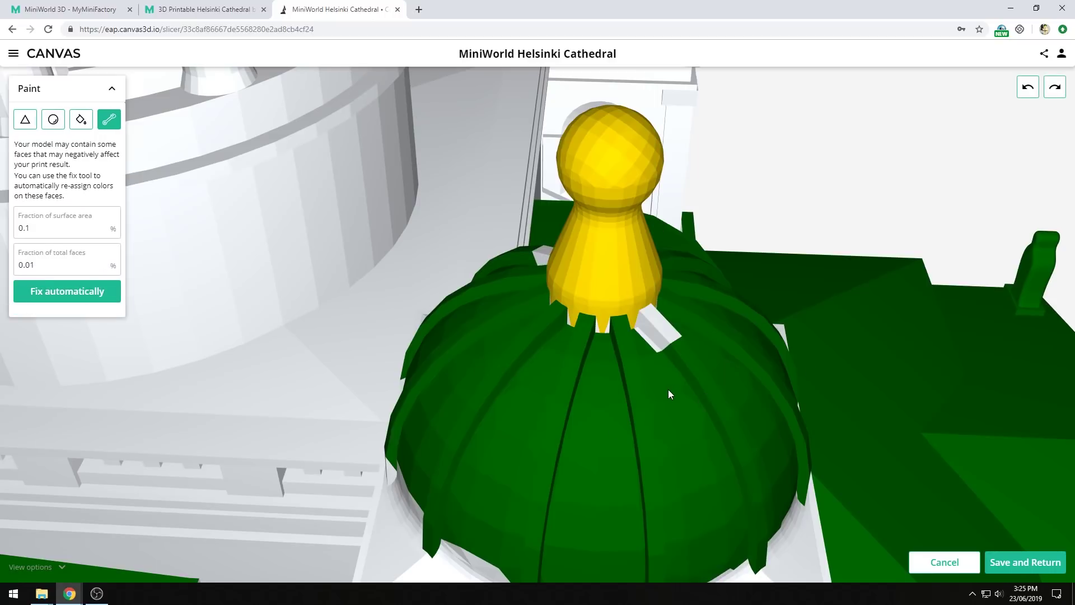
click(106, 296)
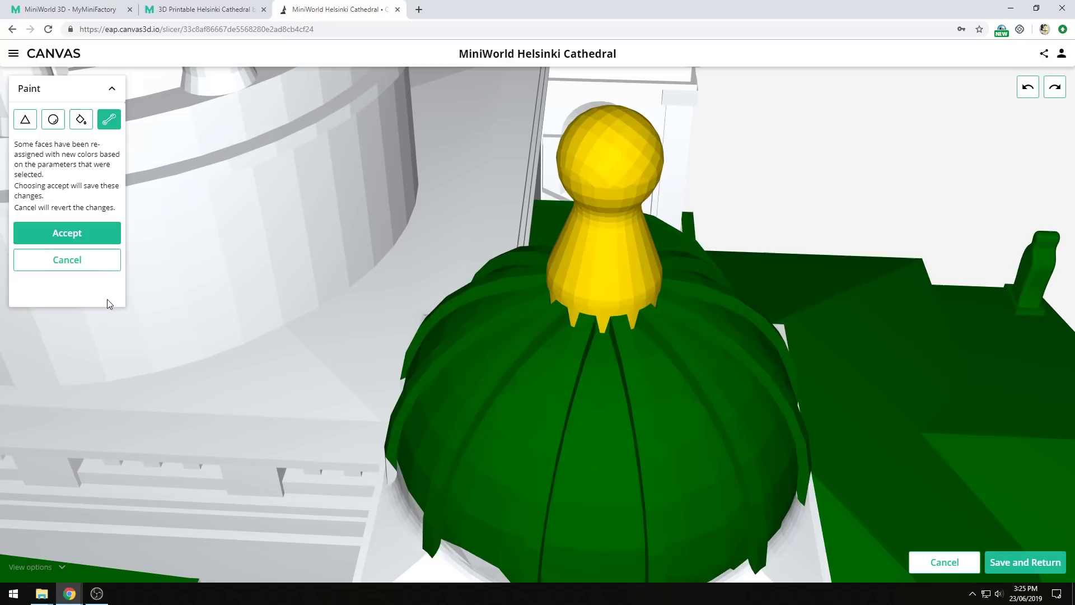
click(76, 238)
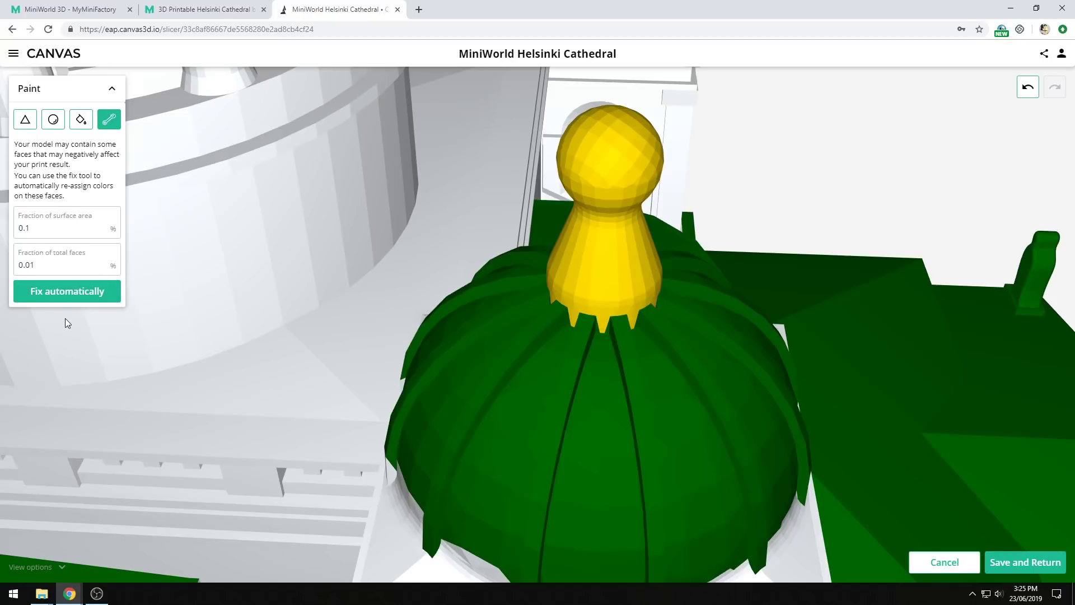
scroll(565, 345, down, 5)
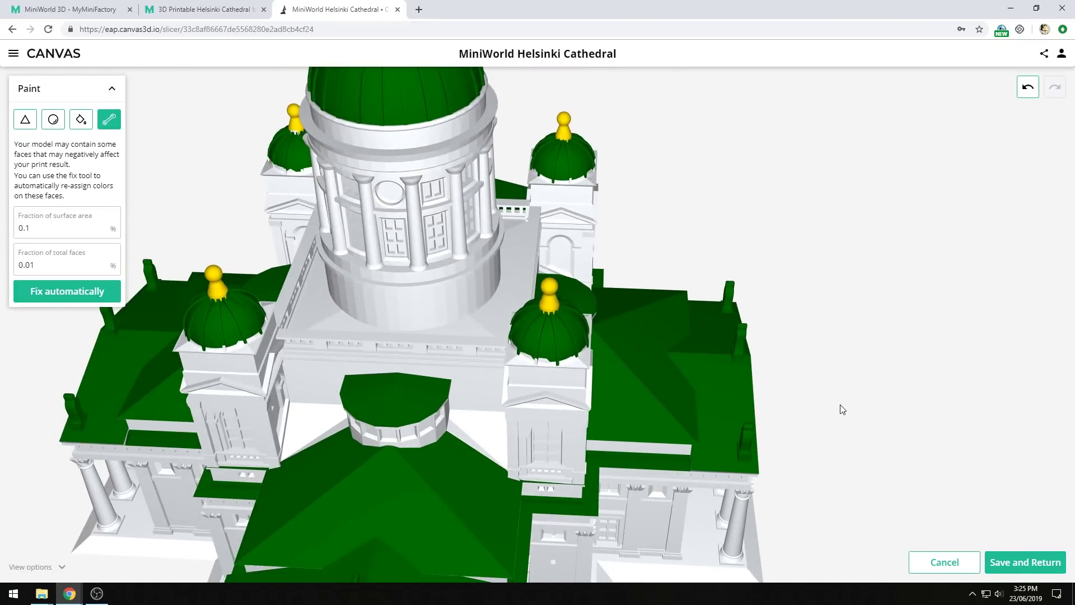
Save the painted cathedral back to the project and slice it for printing.
click(1019, 565)
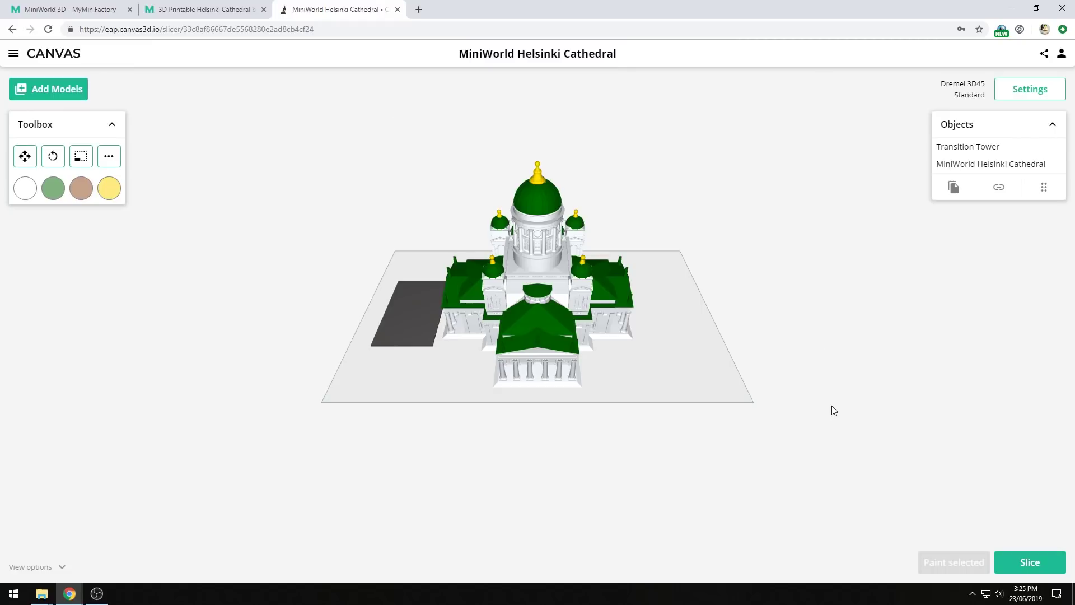
click(1027, 563)
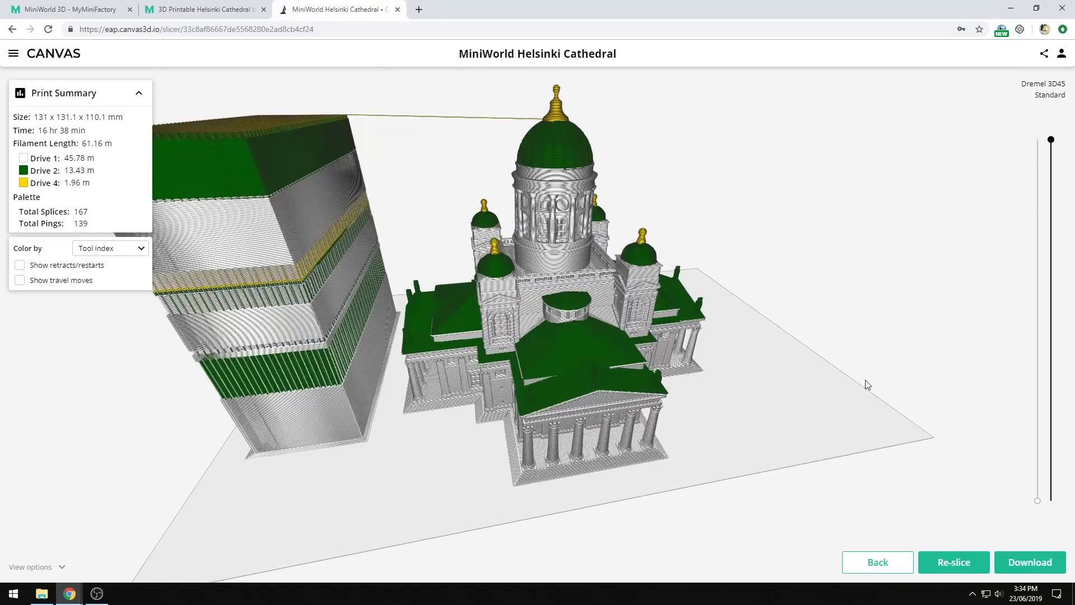
Inspect the sliced cathedral and transition tower from above at layer 221, and download the print files.
drag(852, 384, 737, 385)
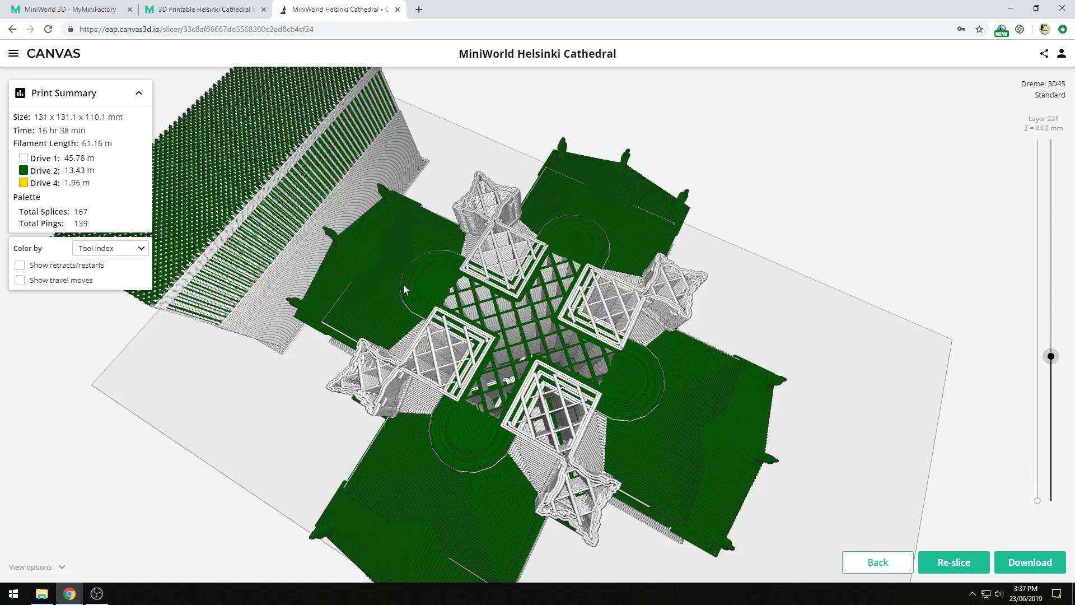
scroll(919, 540, down, 2)
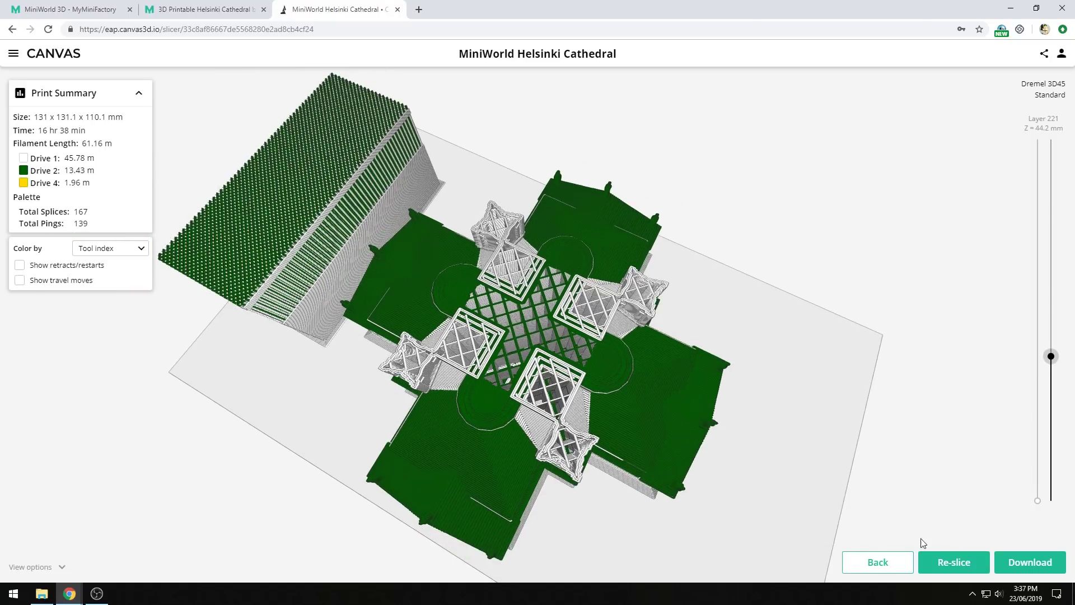
click(1030, 562)
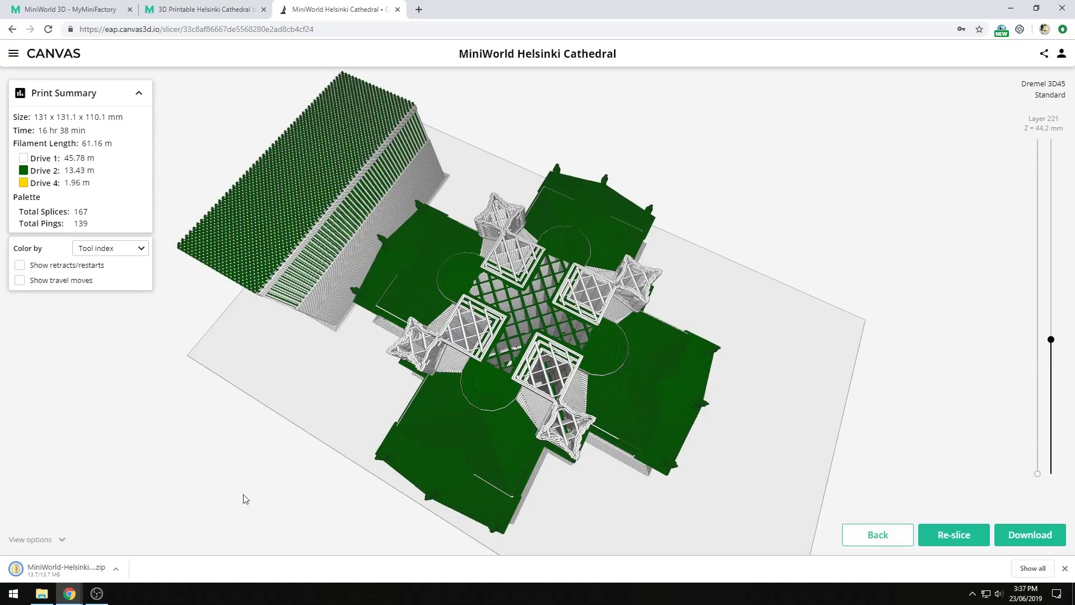